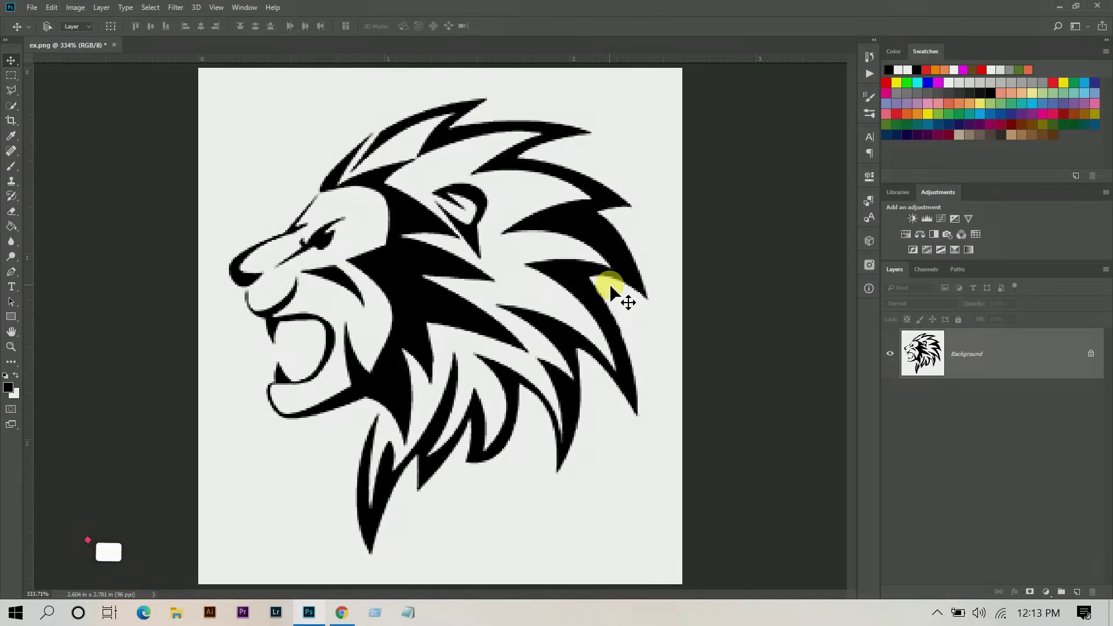
pyautogui.scroll(1, 609, 284)
pyautogui.scroll(1, 609, 284)
pyautogui.scroll(1, 610, 284)
pyautogui.scroll(1, 610, 284)
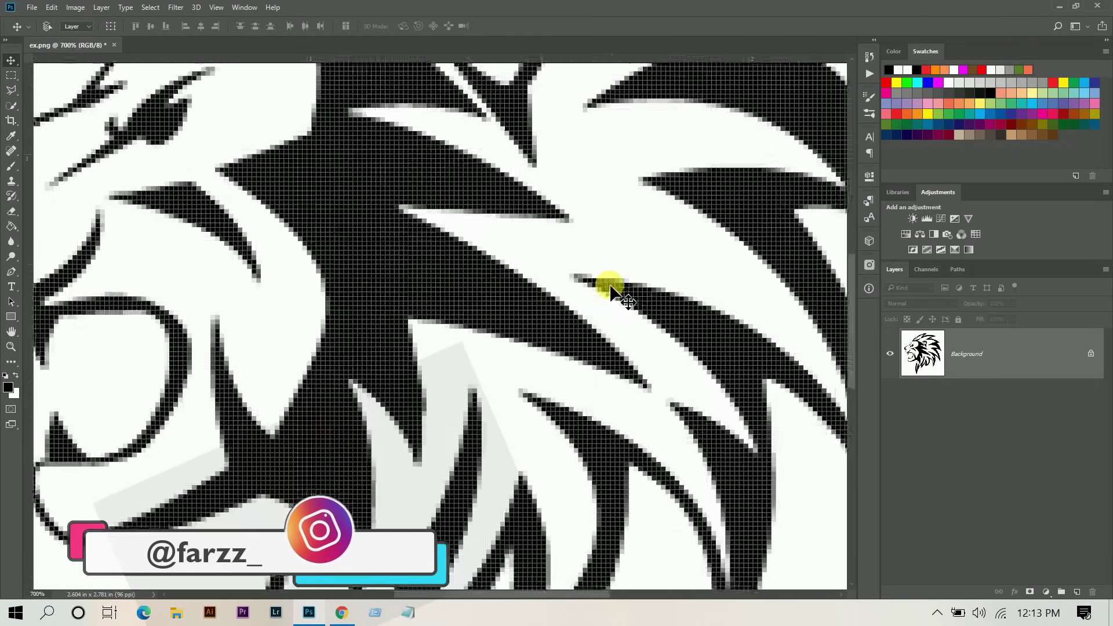
pyautogui.scroll(2, 610, 284)
pyautogui.scroll(1, 610, 284)
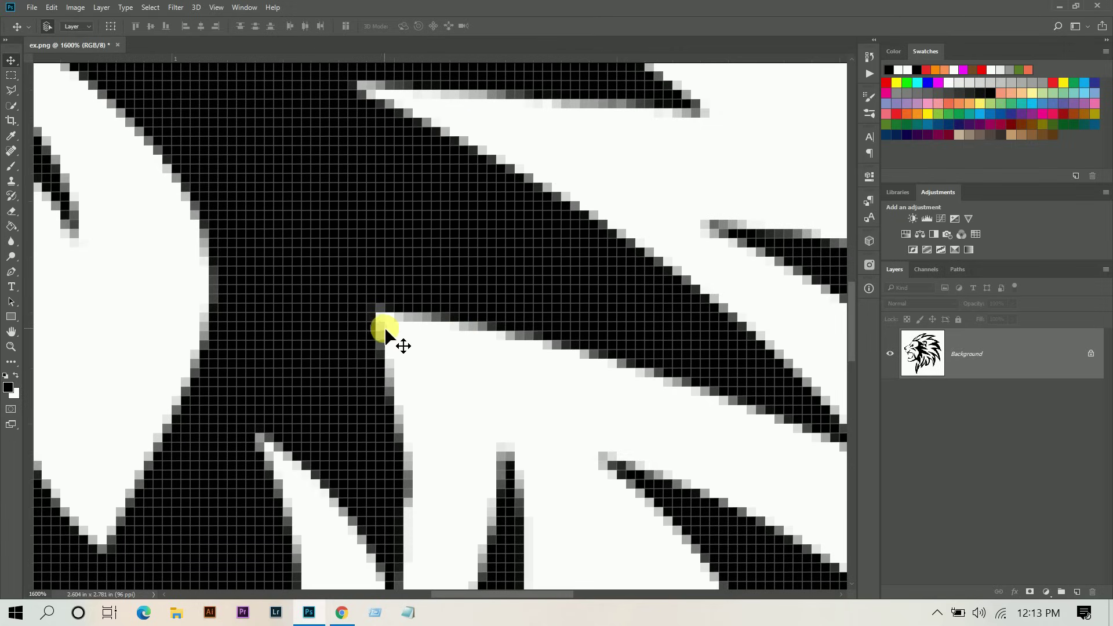
pyautogui.scroll(-7, 423, 360)
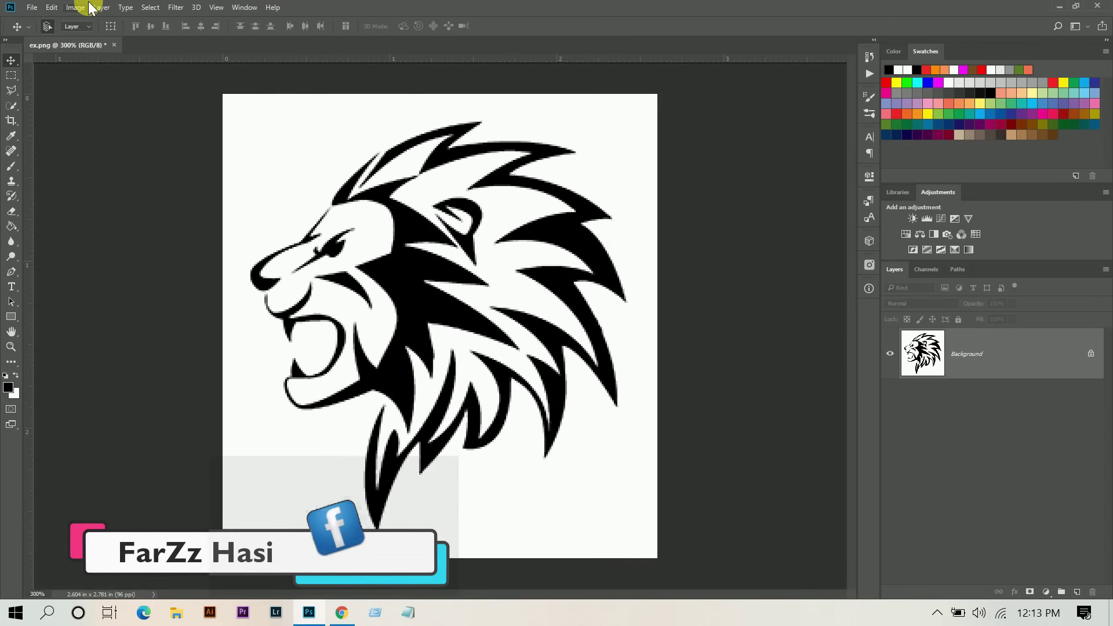
# - Resample the lion logo to 300 ppi in Image Size, enlarging it to 6250×6675 px
pyautogui.click(75, 7)
pyautogui.click(124, 131)
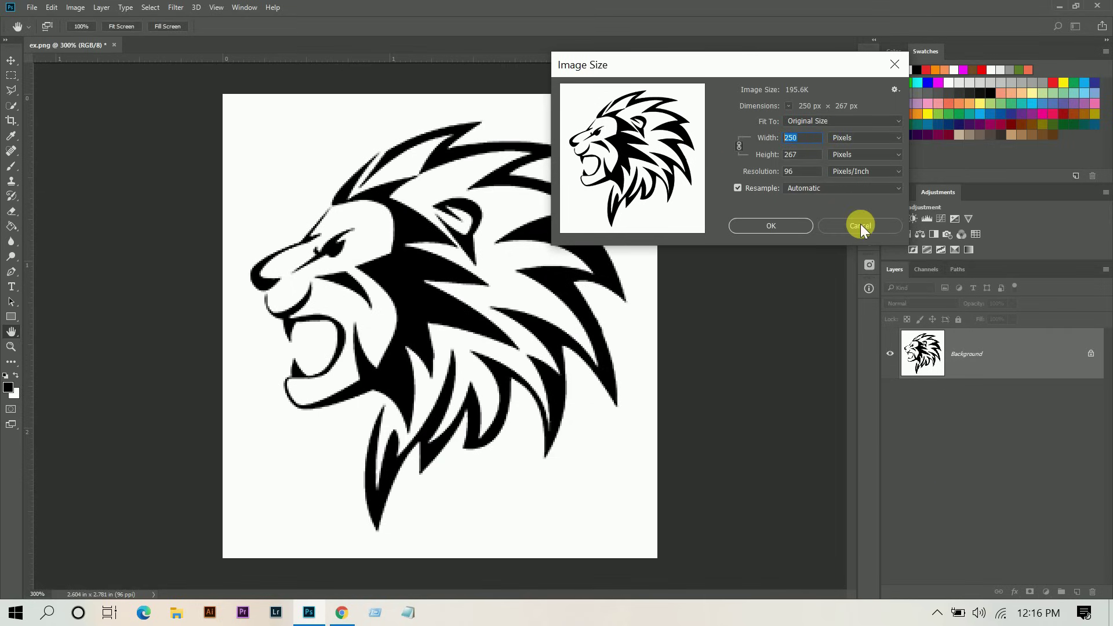
pyautogui.write('2000')
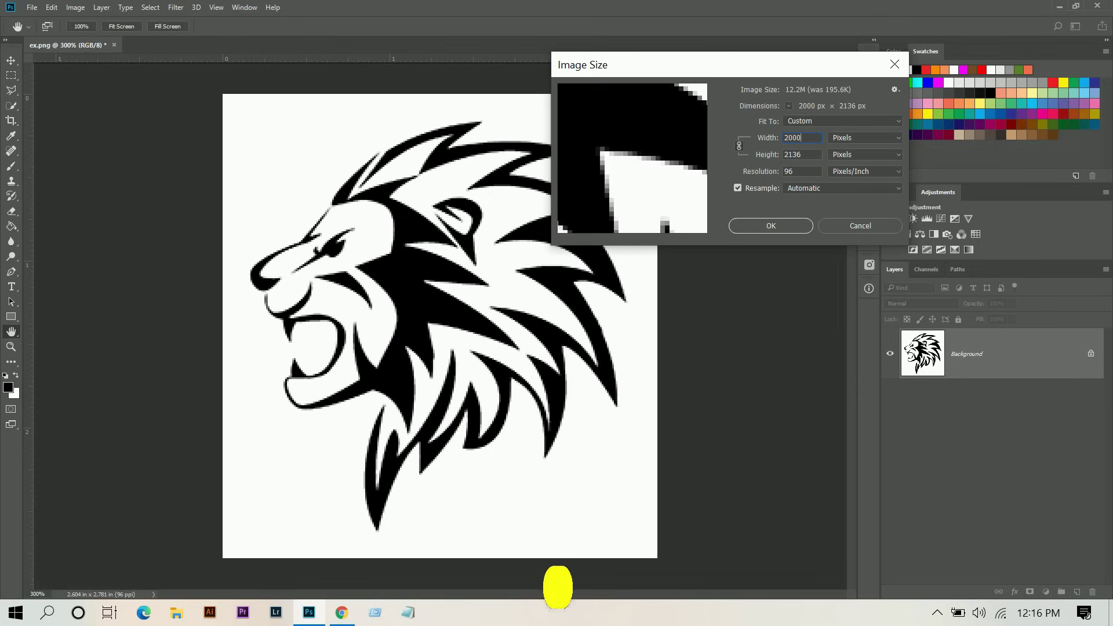
pyautogui.doubleClick(799, 172)
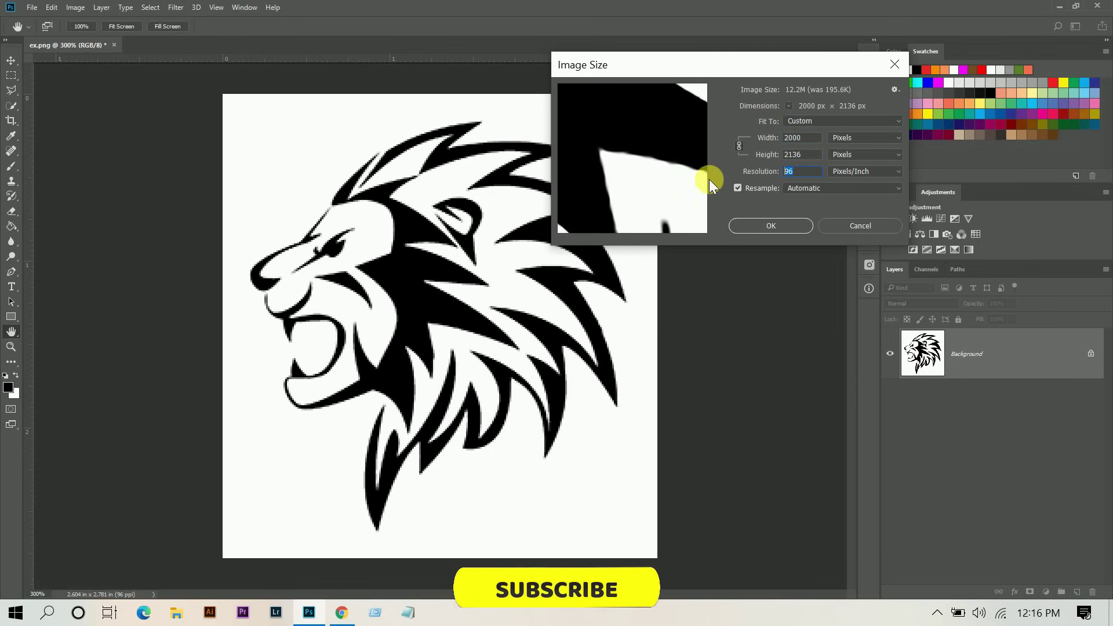
pyautogui.write('300')
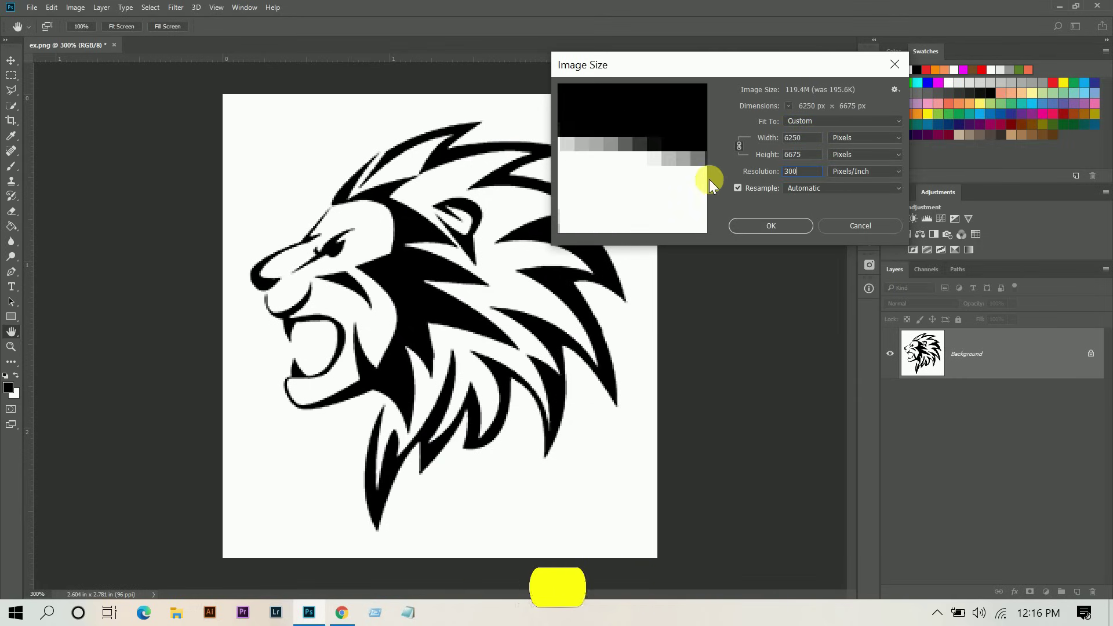
pyautogui.click(776, 226)
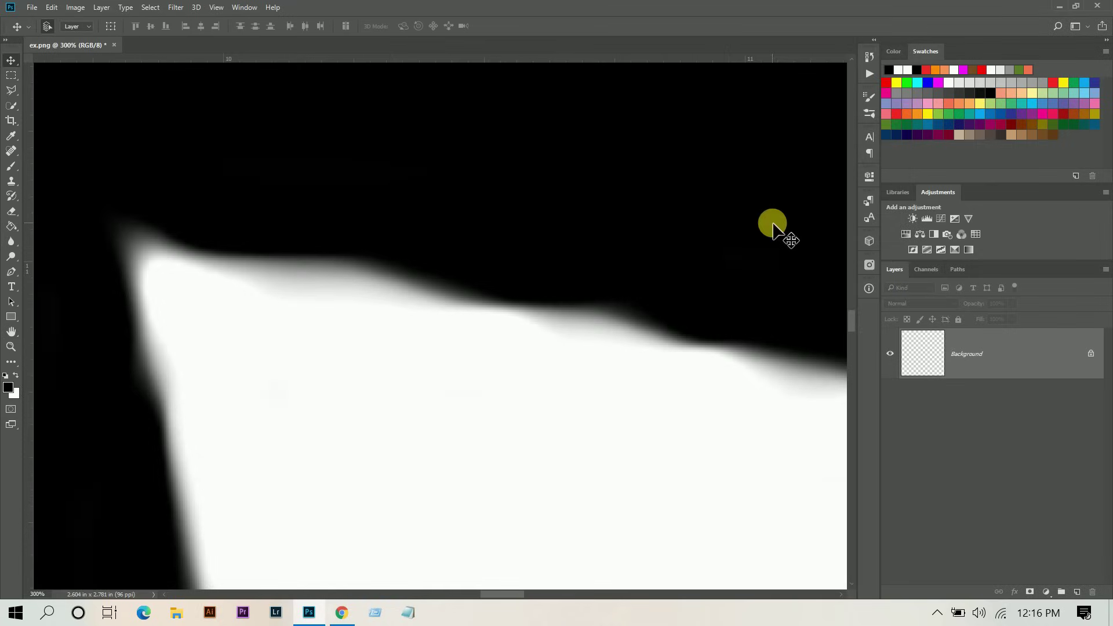
pyautogui.scroll(-6, 782, 233)
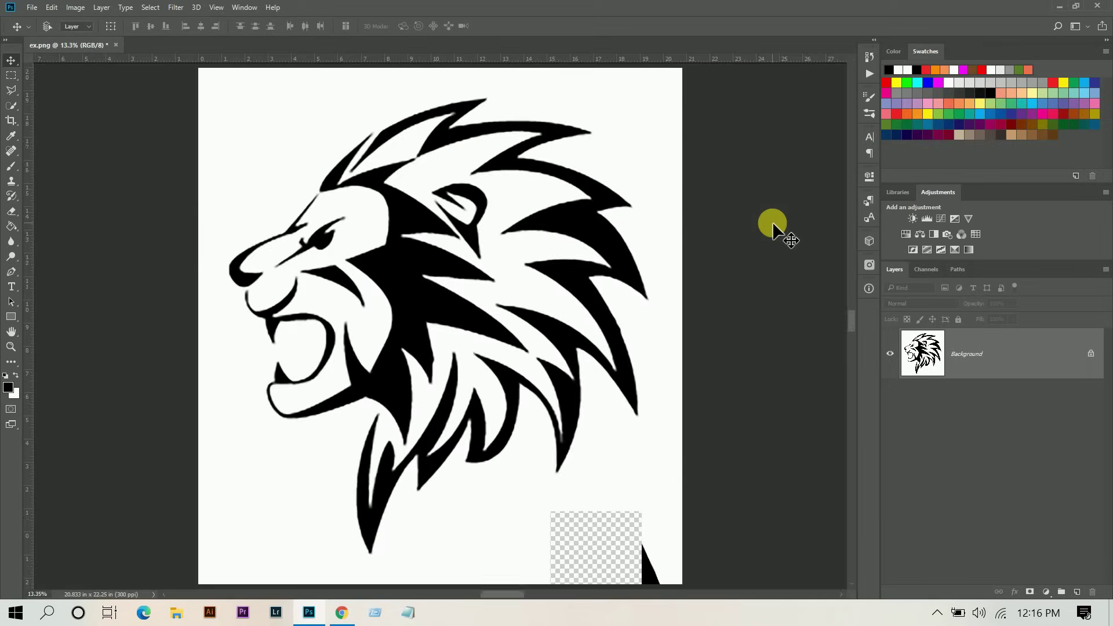
pyautogui.scroll(-1, 782, 233)
pyautogui.scroll(-1, 782, 233)
pyautogui.scroll(1, 772, 222)
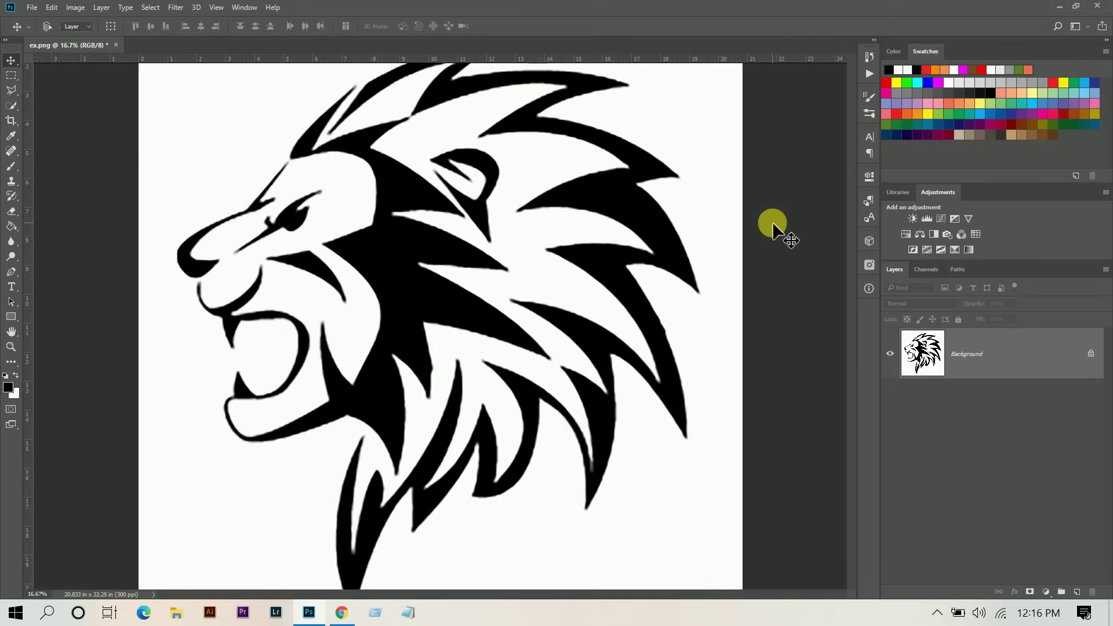
pyautogui.scroll(1, 772, 222)
pyautogui.scroll(1, 772, 221)
pyautogui.scroll(1, 773, 222)
pyautogui.scroll(1, 772, 222)
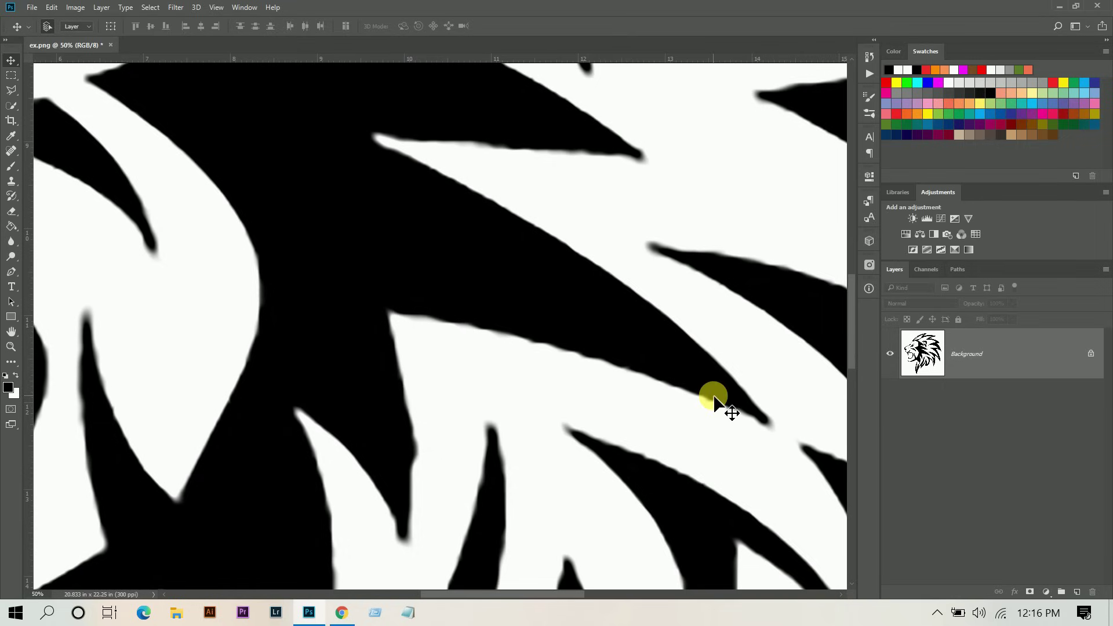
# - Apply a Gaussian Blur of 26.3-pixel radius, zooming in to judge the logo's edges
pyautogui.click(179, 8)
pyautogui.moveTo(190, 200)
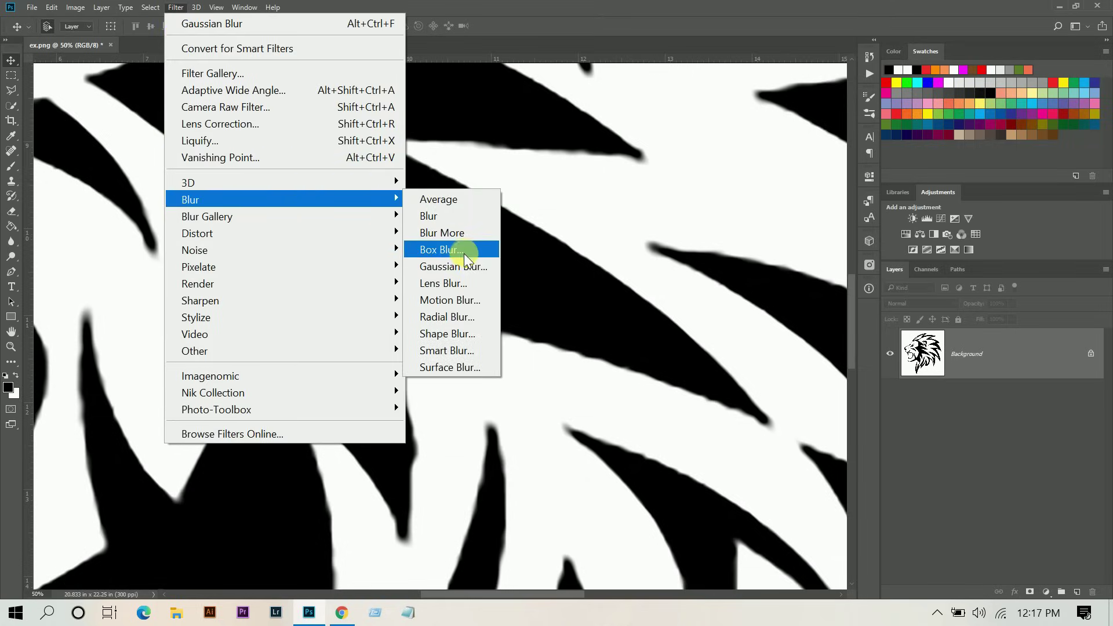
pyautogui.click(449, 265)
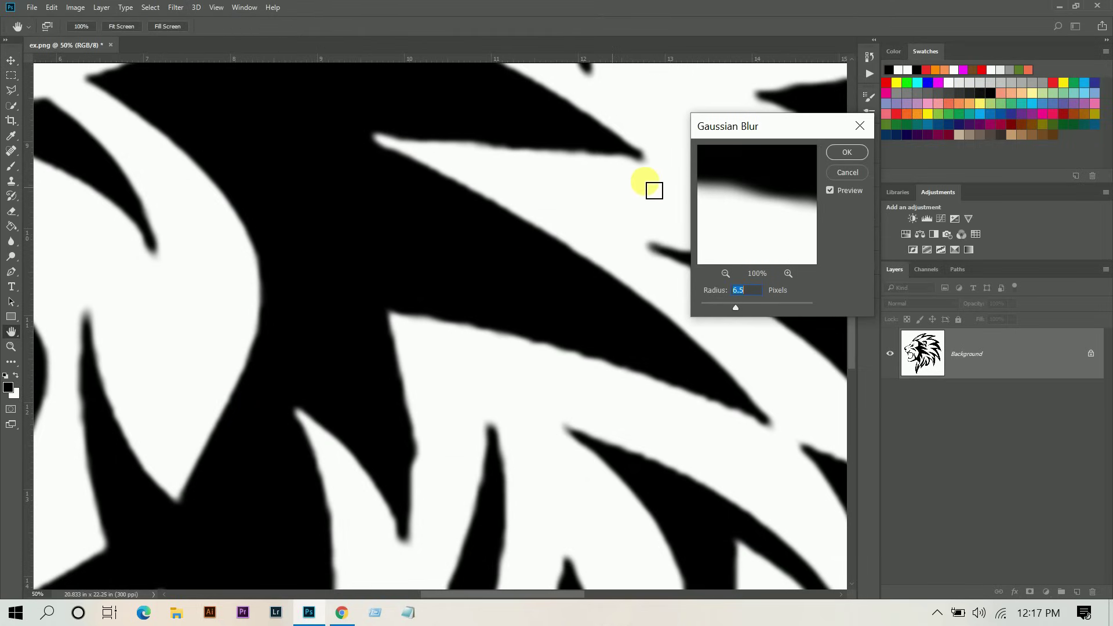
pyautogui.hotkey('ctrl', '+')
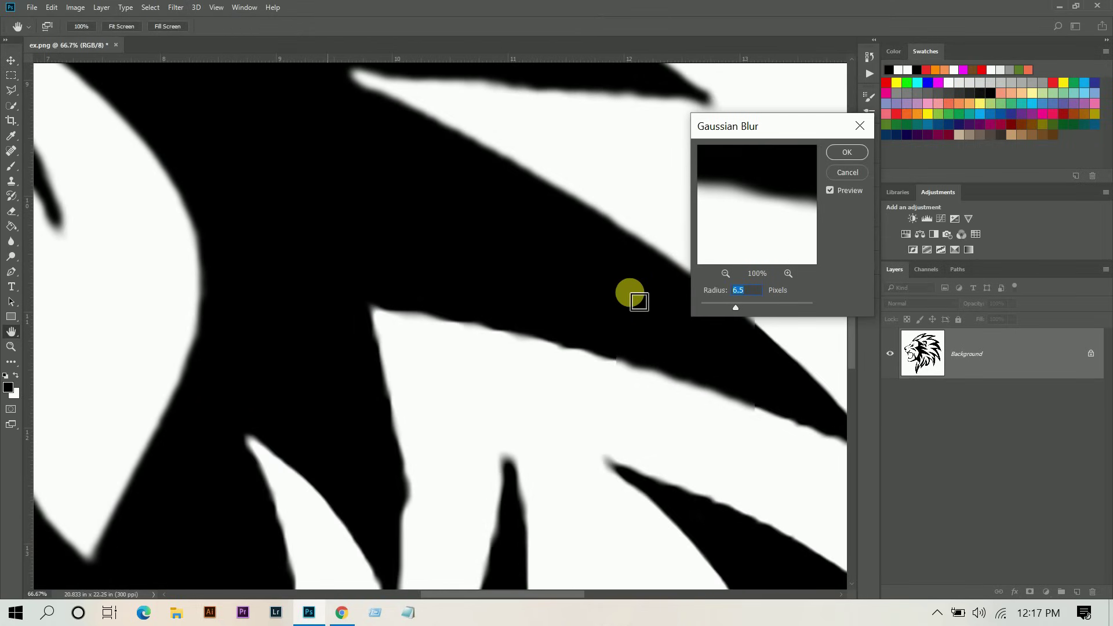
pyautogui.click(760, 303)
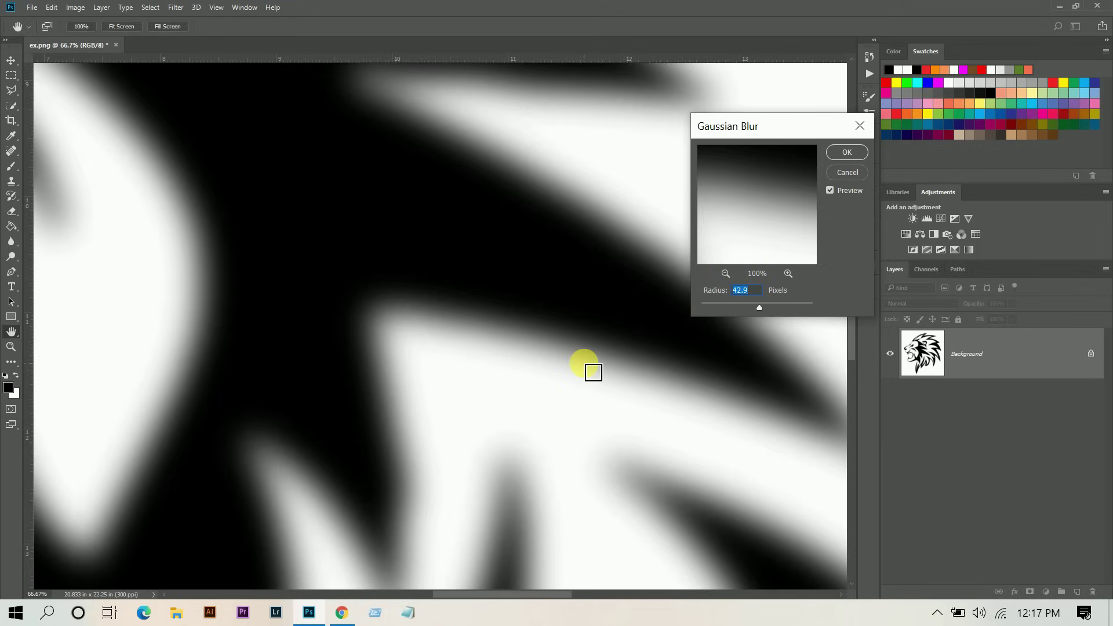
pyautogui.click(752, 303)
pyautogui.hotkey('ctrl', '-')
pyautogui.hotkey('ctrl', '-')
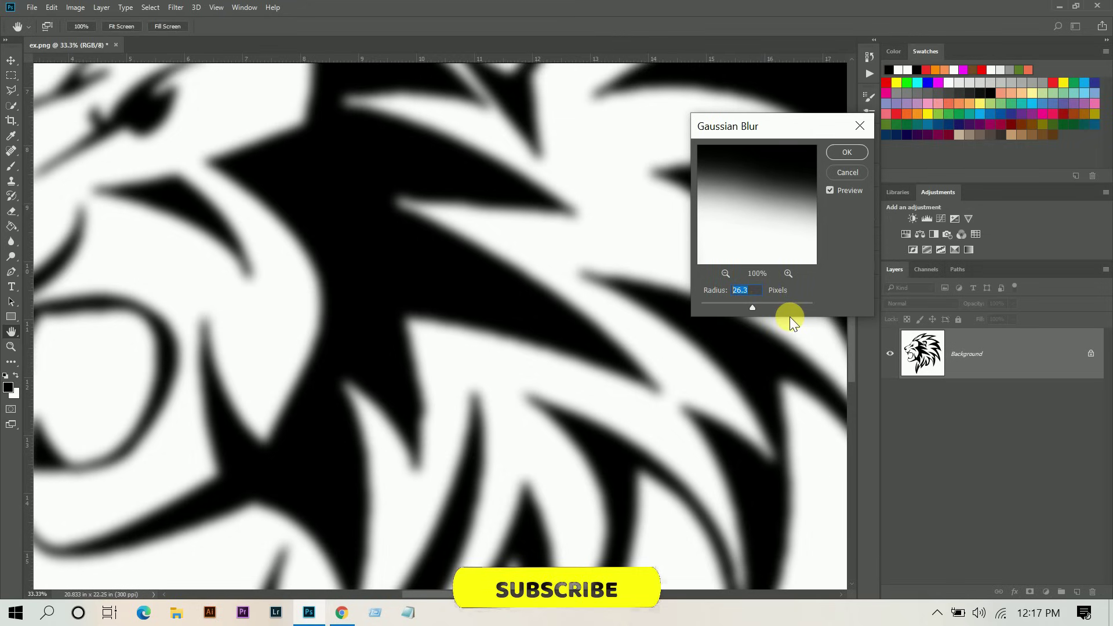
pyautogui.click(848, 154)
pyautogui.press('v')
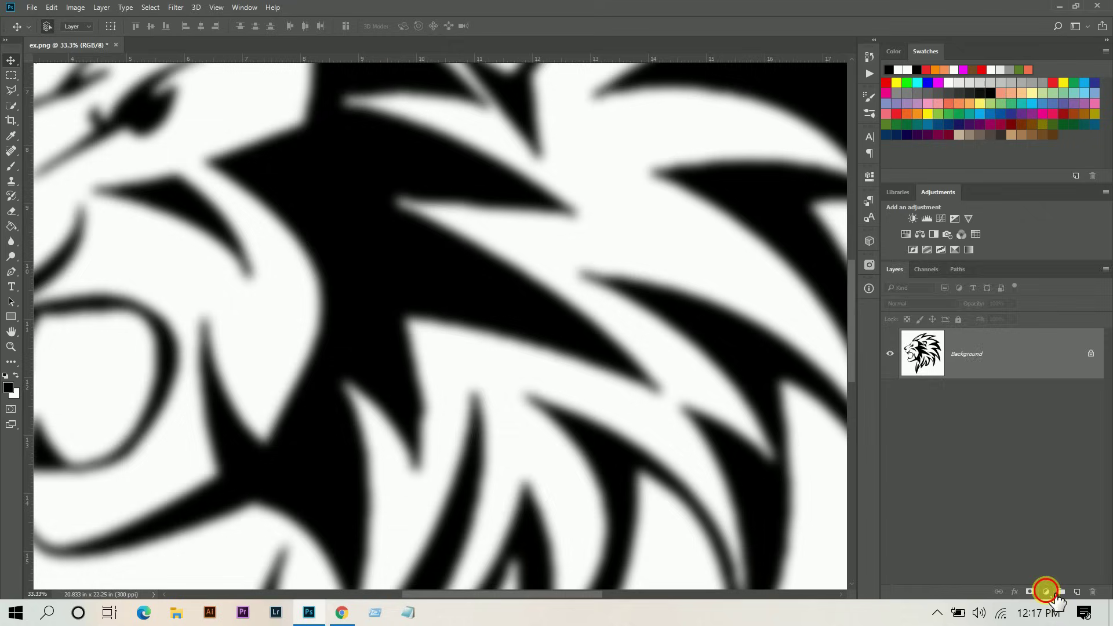
# - Add a Curves layer and push its black and white points together near the middle
pyautogui.click(1046, 592)
pyautogui.click(995, 335)
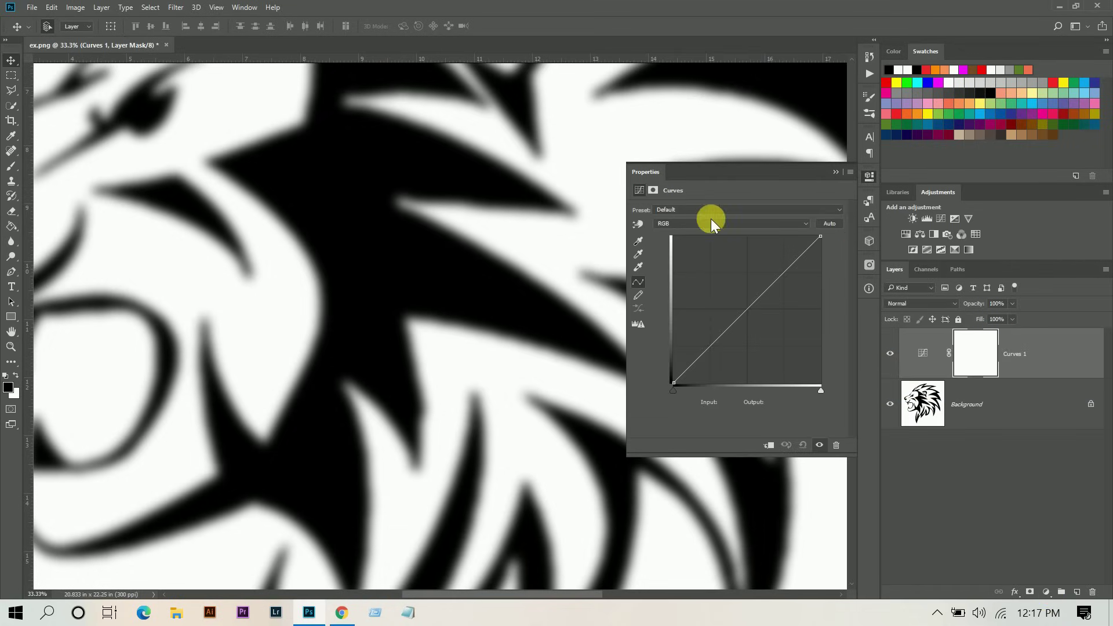
pyautogui.moveTo(530, 597); pyautogui.dragTo(671, 597)
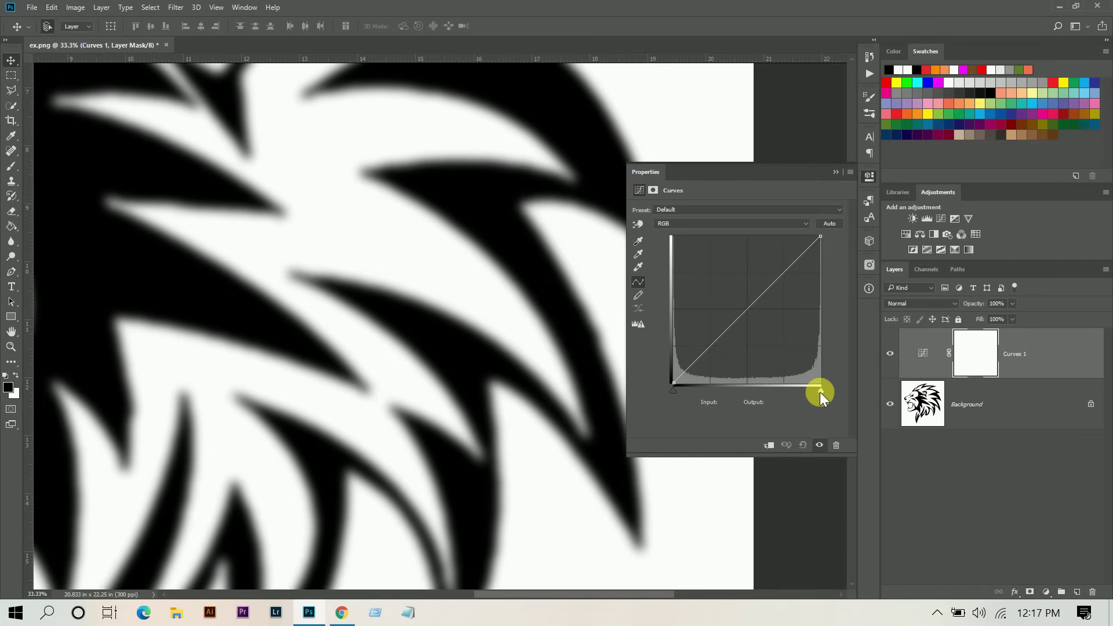
pyautogui.moveTo(820, 392); pyautogui.dragTo(760, 391)
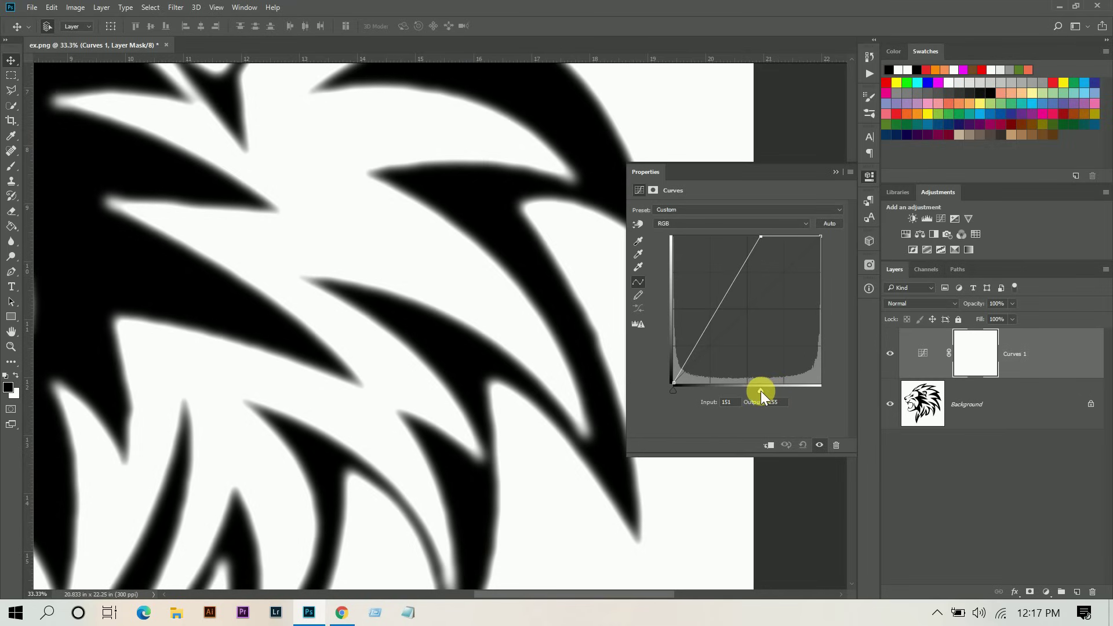
pyautogui.moveTo(673, 390); pyautogui.dragTo(747, 392)
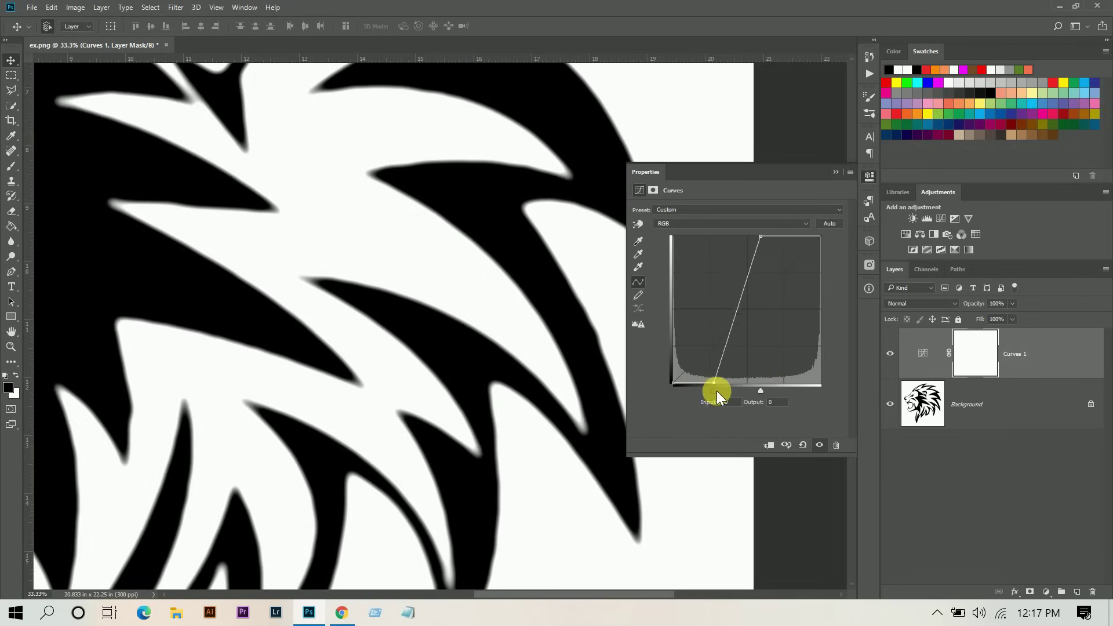
pyautogui.moveTo(758, 391)
pyautogui.mouseDown()
pyautogui.moveTo(774, 392)
pyautogui.moveTo(765, 397)
pyautogui.mouseUp()
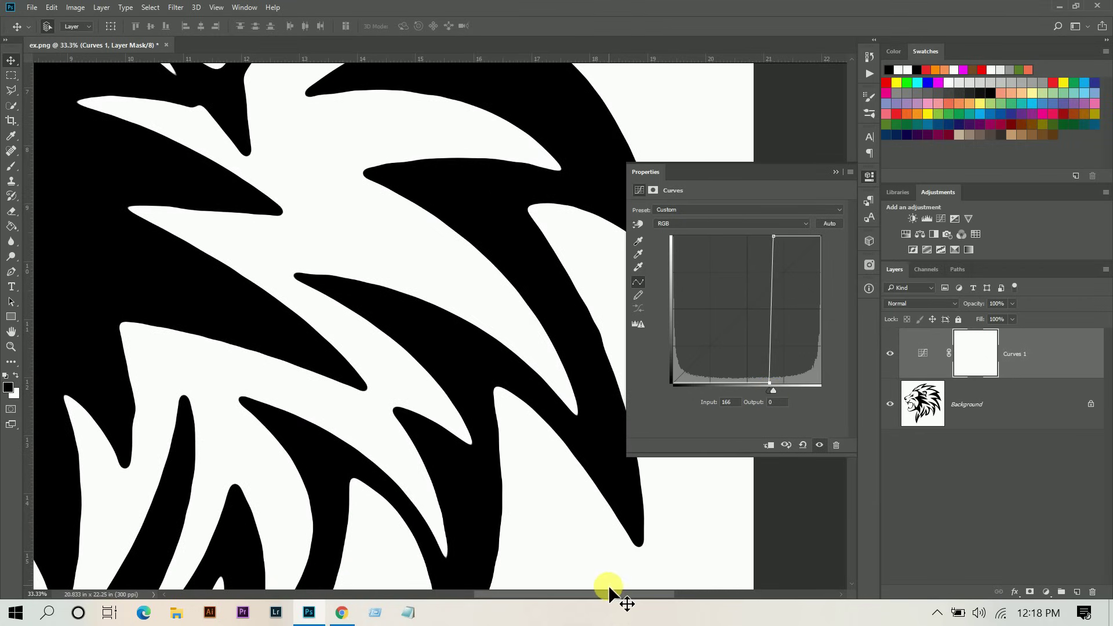
pyautogui.moveTo(609, 592); pyautogui.dragTo(493, 607)
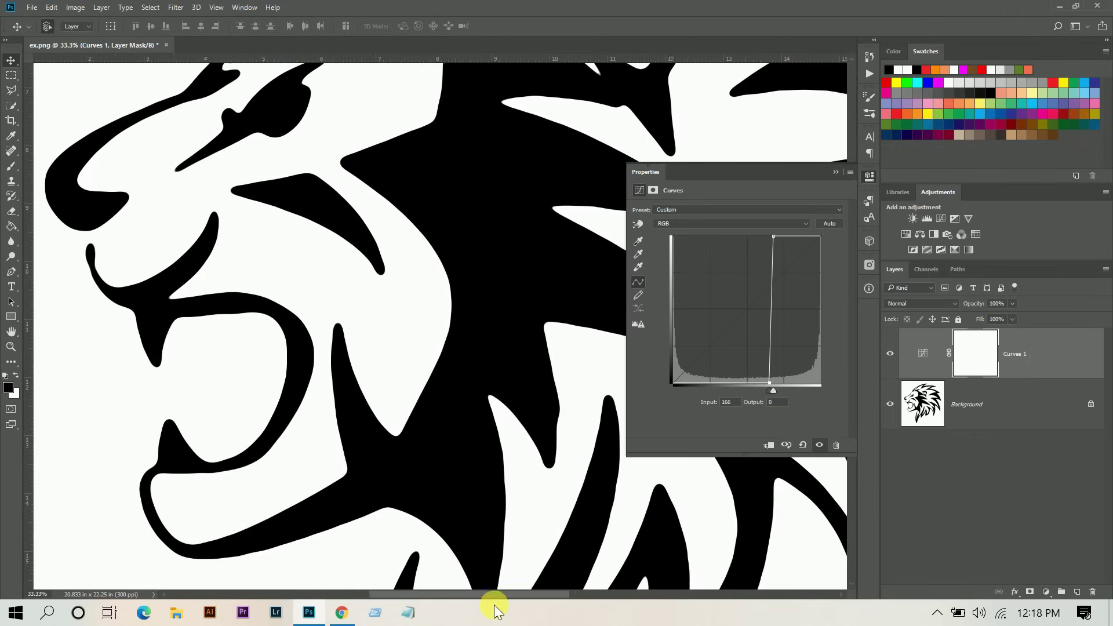
pyautogui.scroll(3, 426, 304)
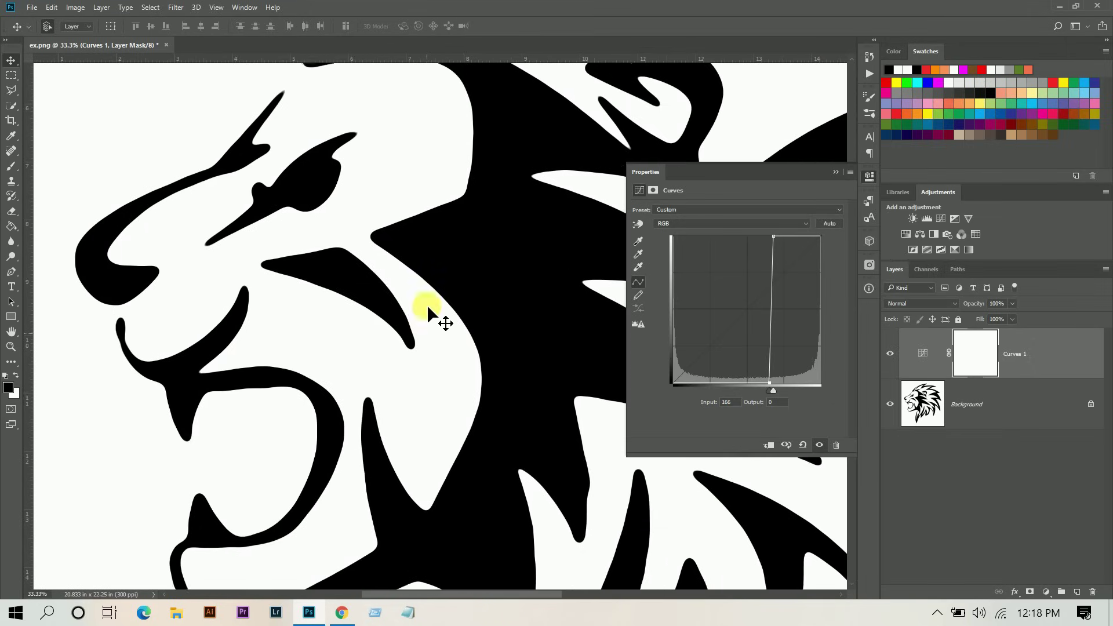
pyautogui.scroll(2, 427, 304)
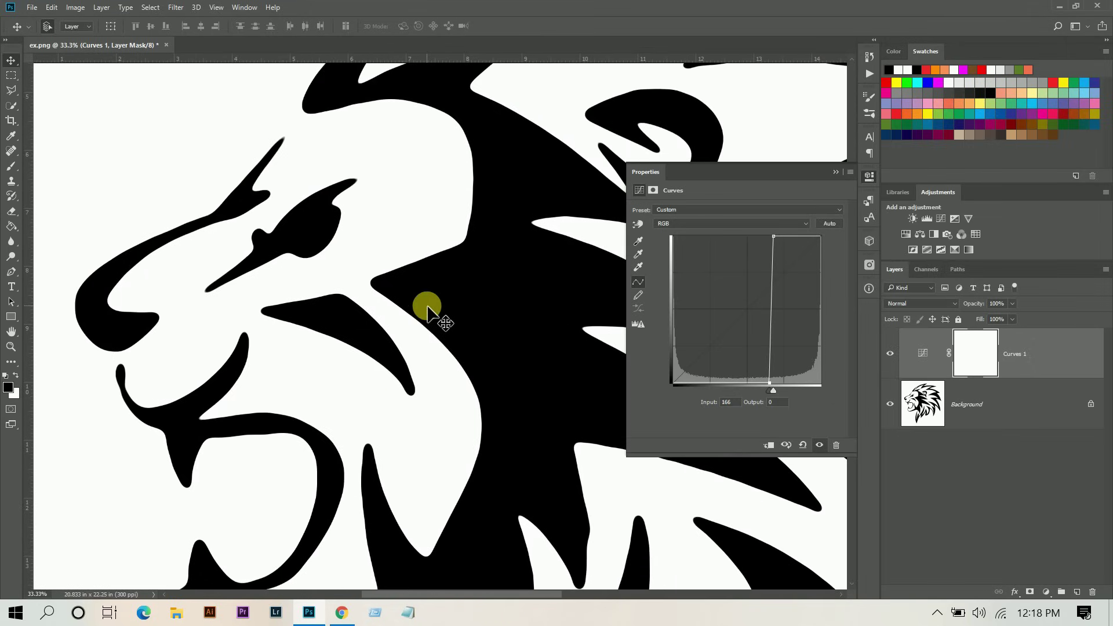
pyautogui.scroll(1, 428, 309)
pyautogui.scroll(2, 427, 311)
pyautogui.scroll(-2, 434, 319)
pyautogui.scroll(-1, 435, 318)
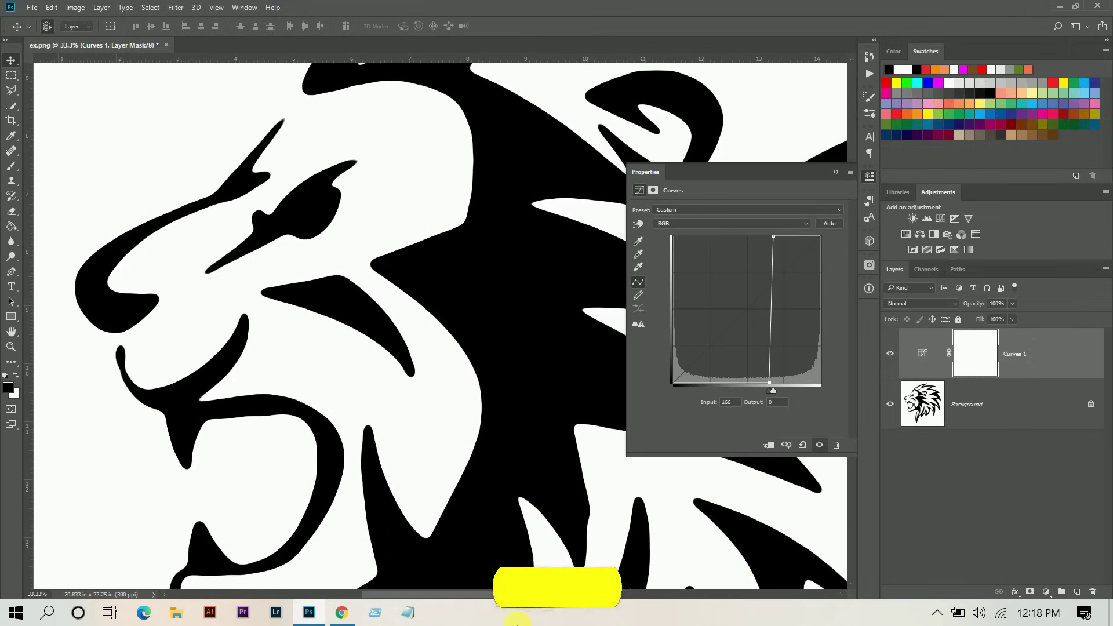